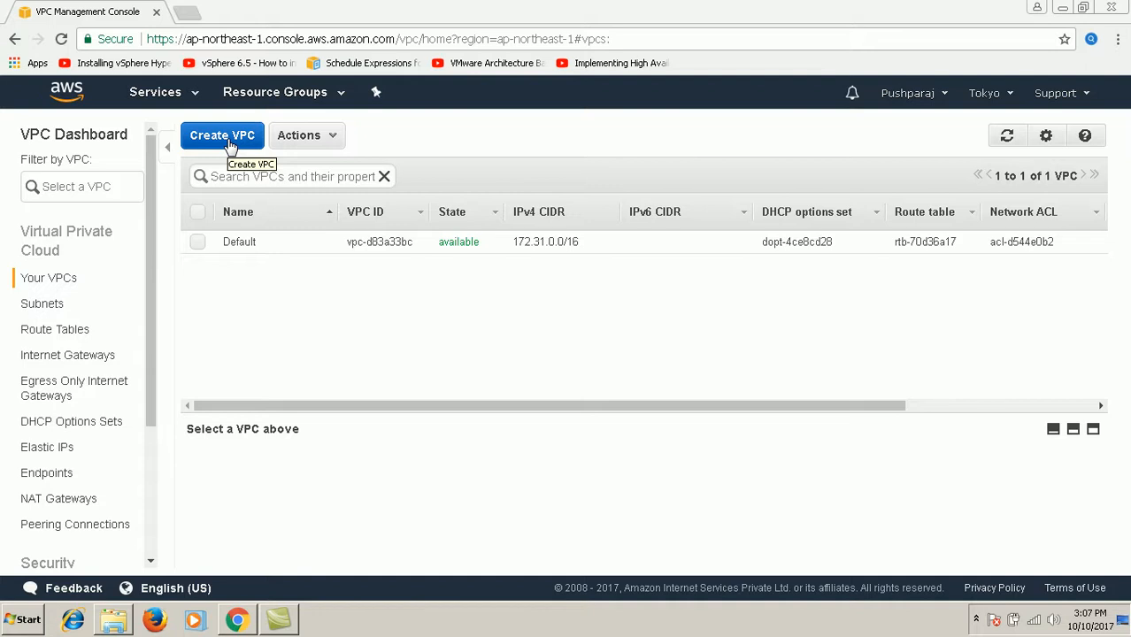
Start a new VPC with the name tag VPC01 and the IPv4 CIDR block 192.168.0.0/22
left_click(230, 144)
left_click(511, 338)
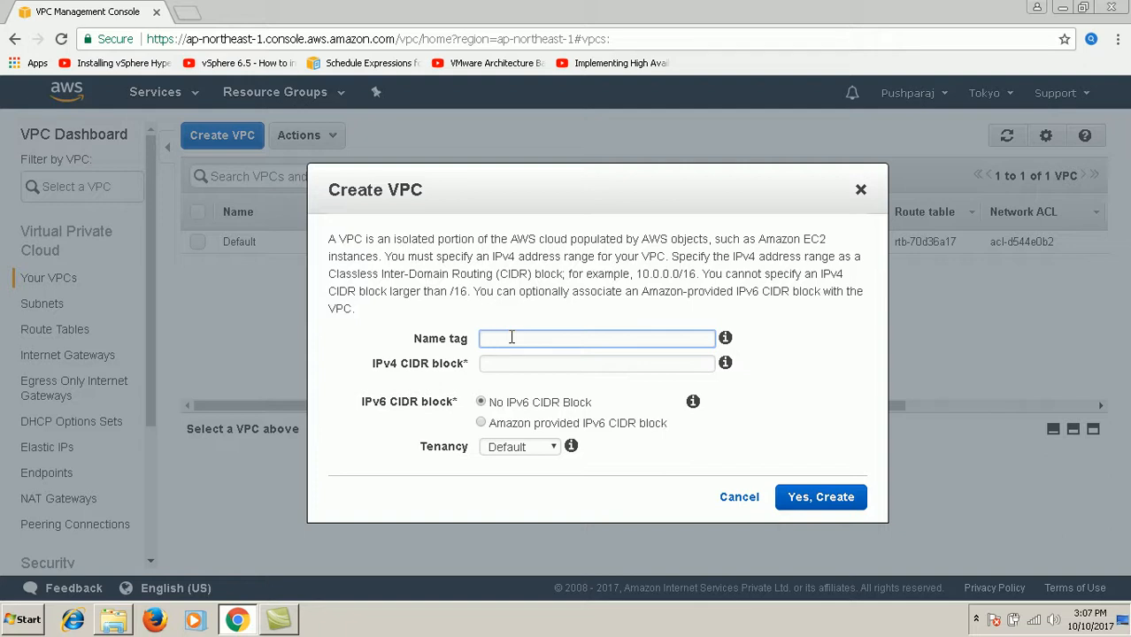
type("VPC011")
left_click(548, 363)
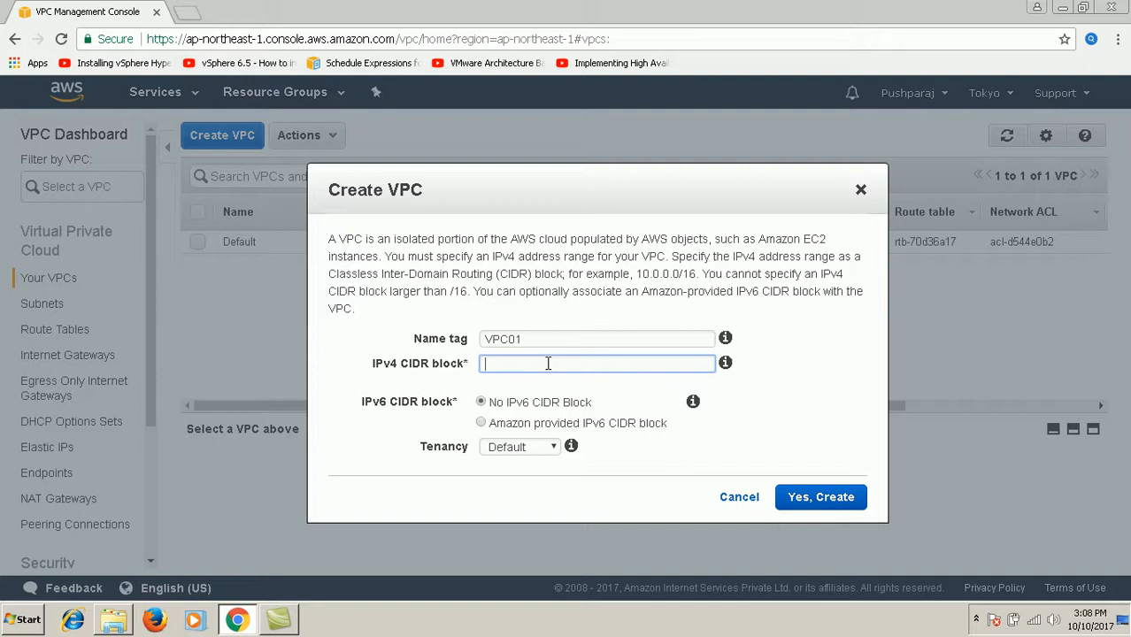
type("192.168.0.0/22")
Review the tenancy options and the IPv4 CIDR block, keep tenancy on Default, and create the VPC
left_click(520, 448)
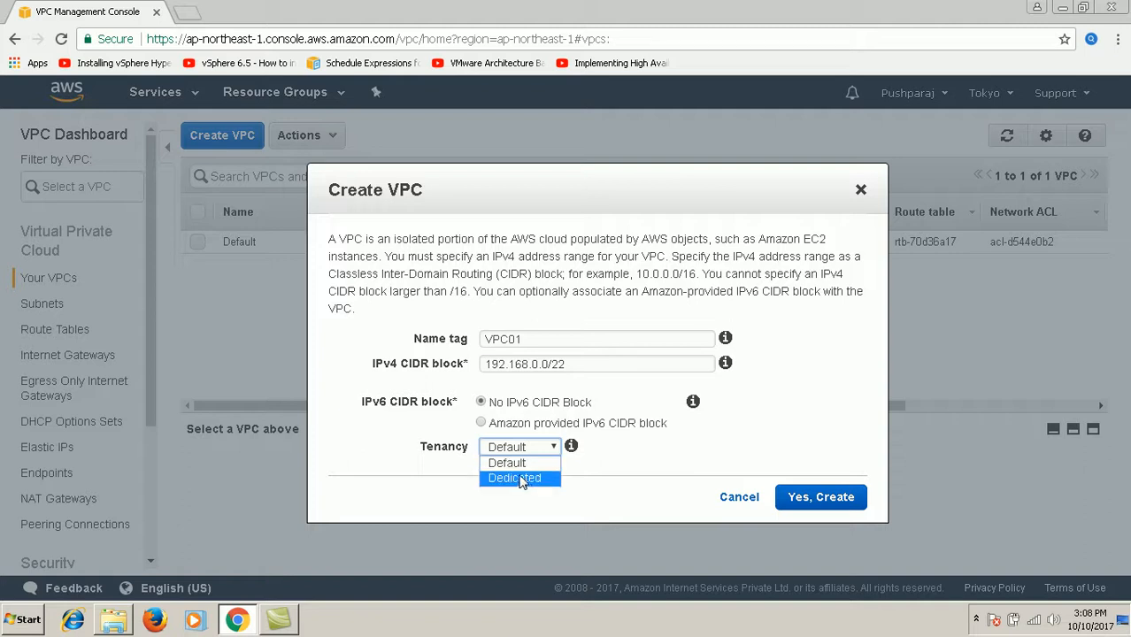
left_click(644, 467)
left_click(645, 467)
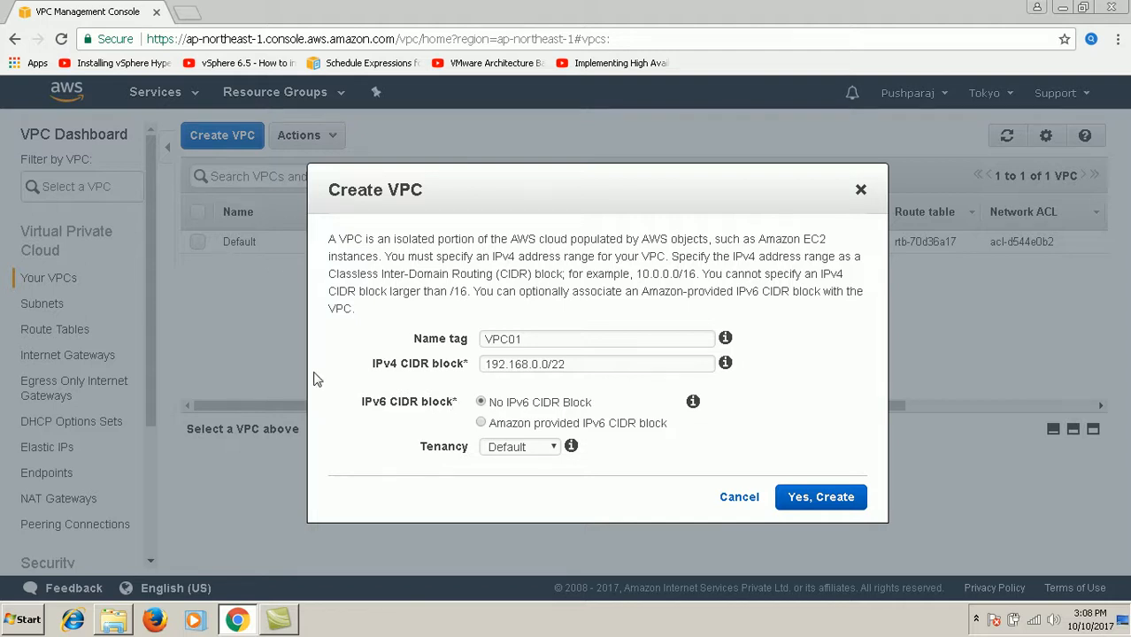
left_click(626, 366)
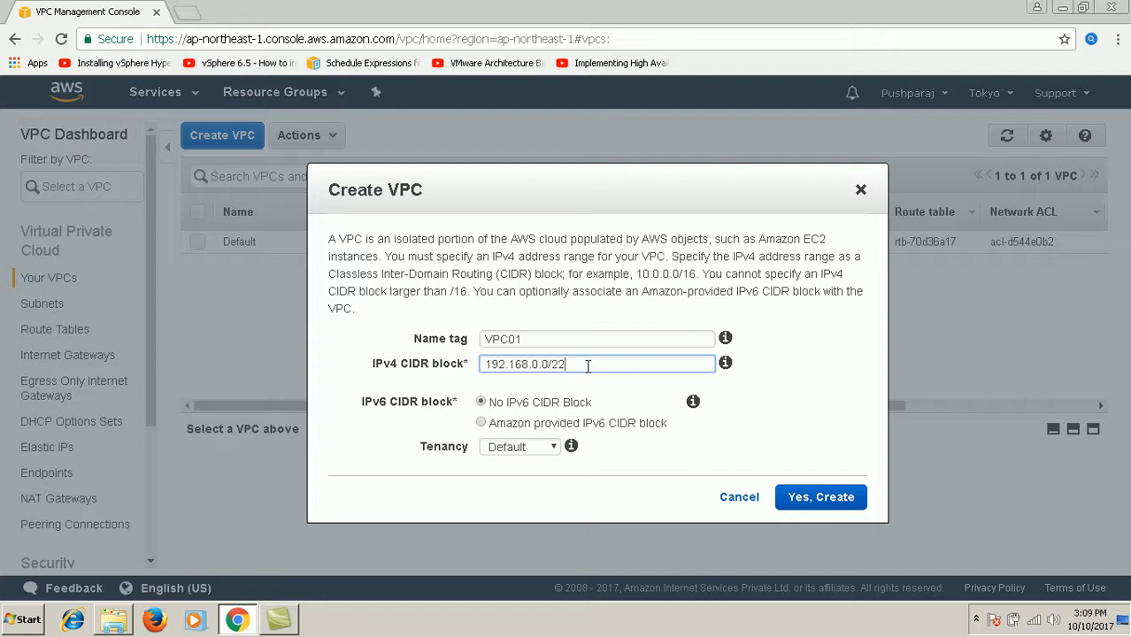
left_click_drag(587, 366, 470, 370)
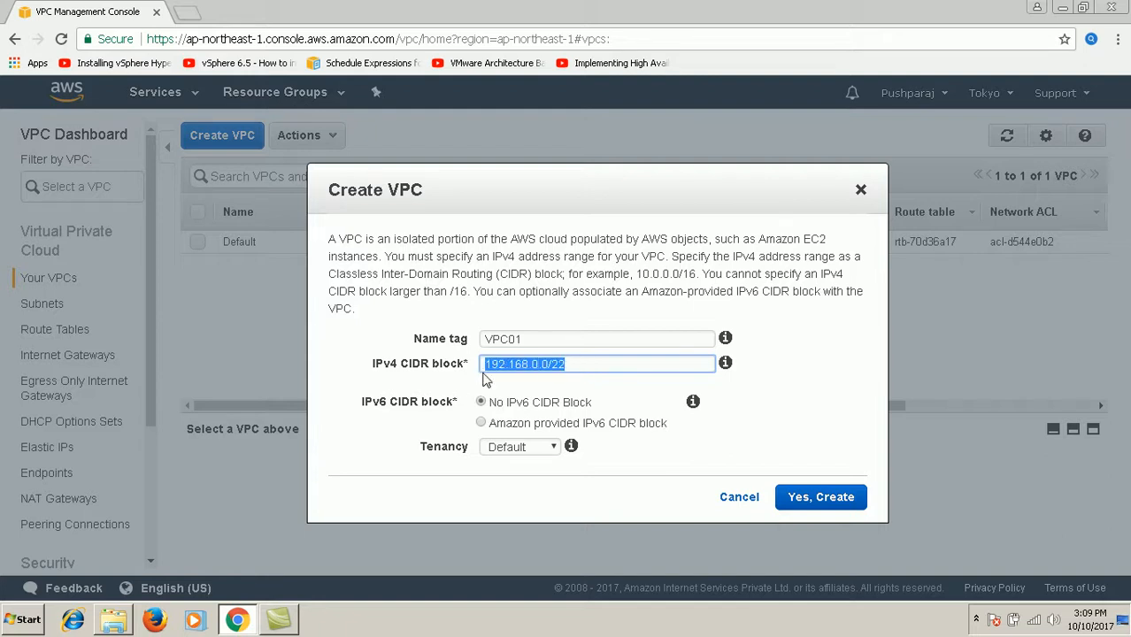
left_click(815, 495)
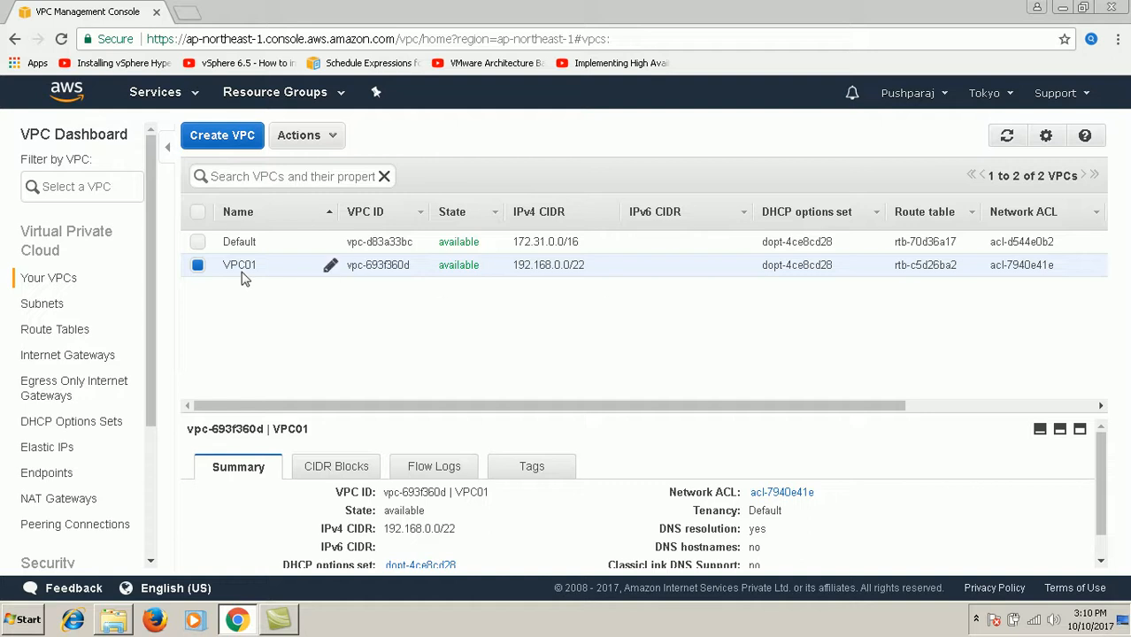
Compare the VPC01 and Default entries in the VPC list and view the Default VPC's details
left_click_drag(223, 270, 592, 279)
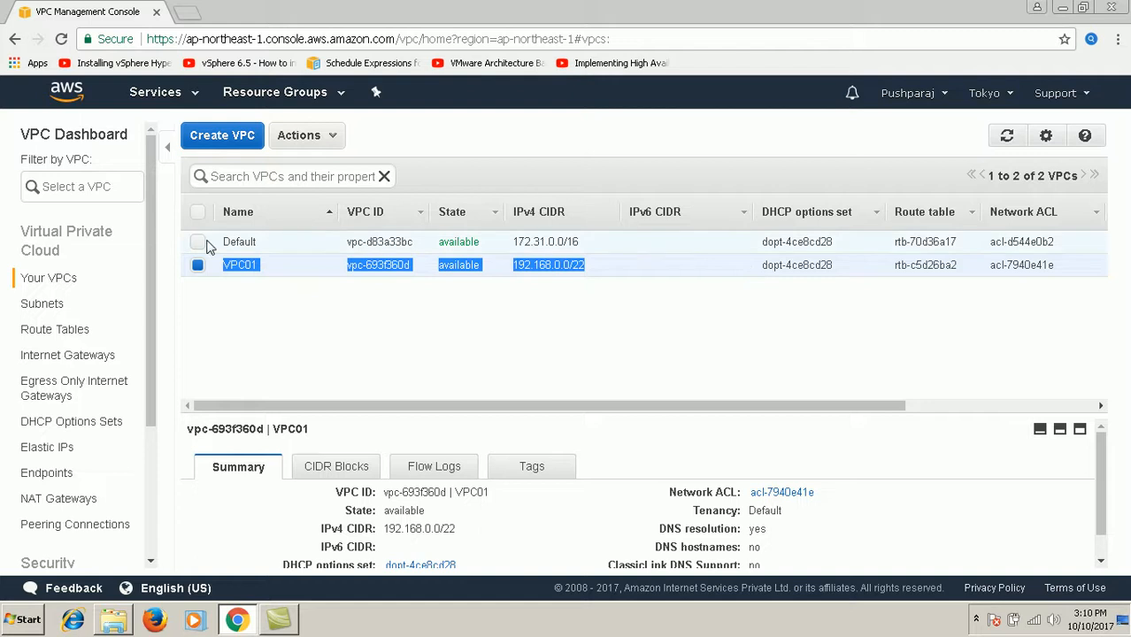
left_click(224, 248)
left_click_drag(225, 248, 1065, 253)
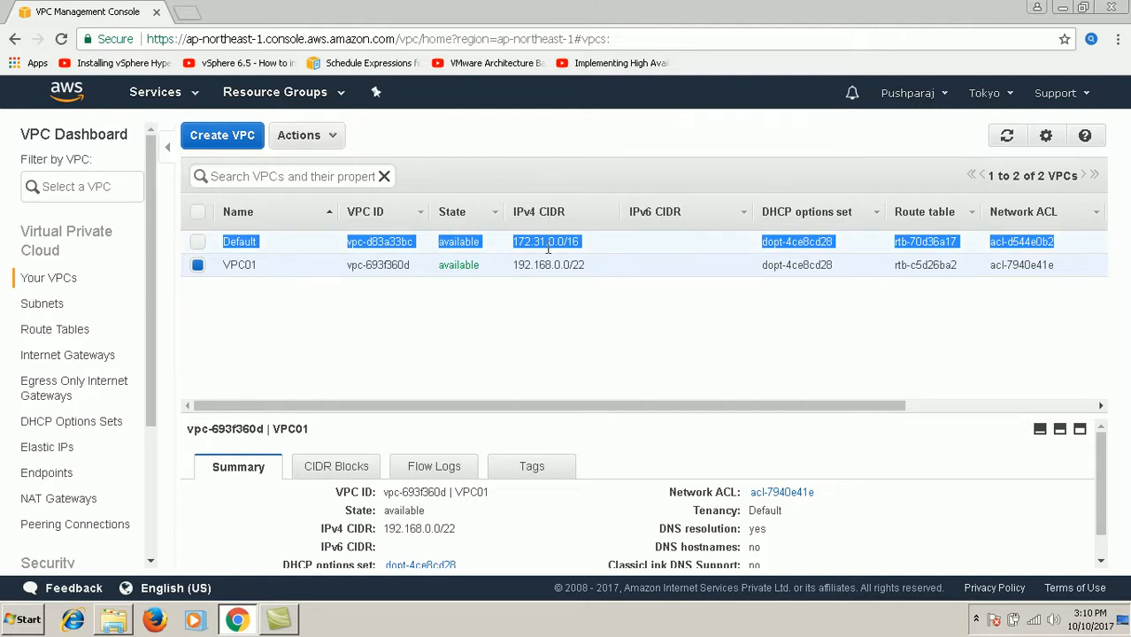
left_click(598, 245)
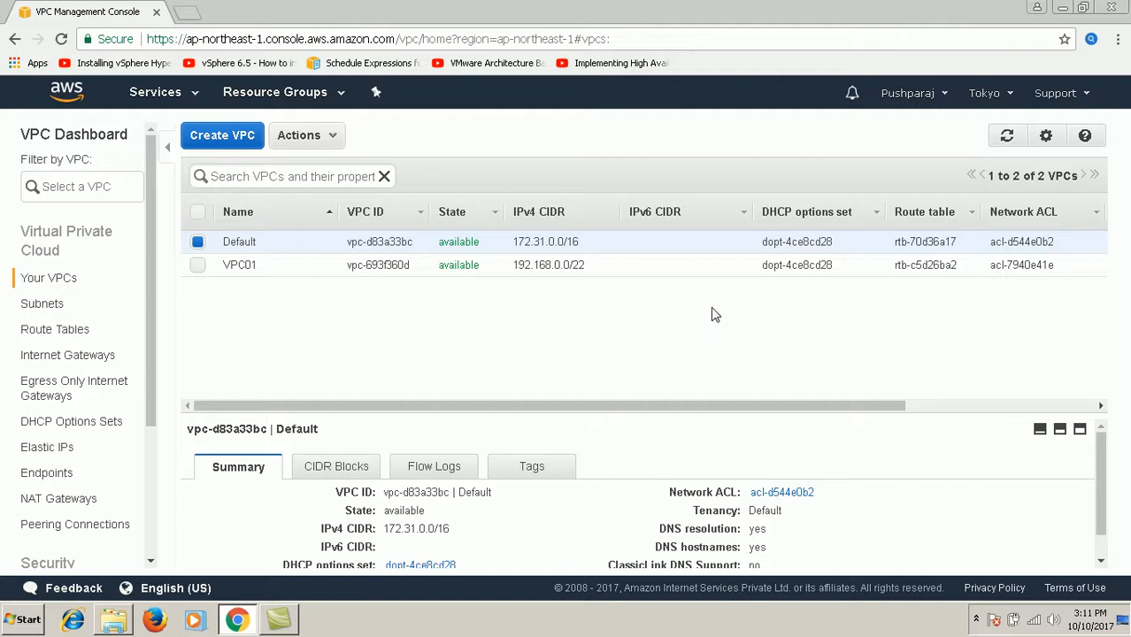
Start a new subnet with the name tag Sub001 and assign it to VPC01
left_click(53, 304)
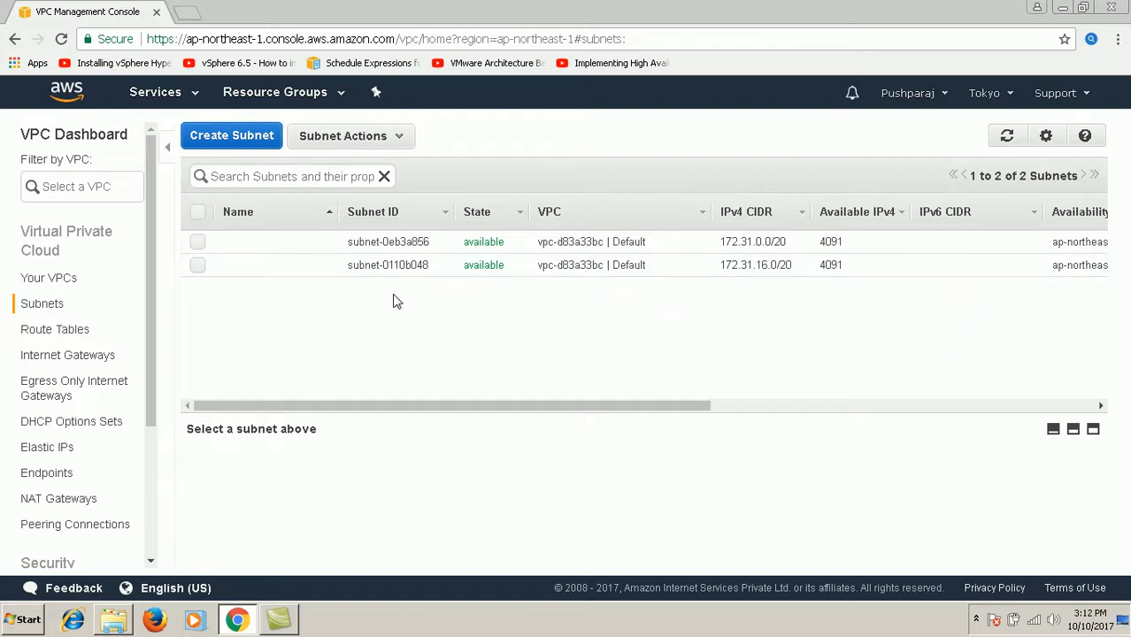
left_click(246, 134)
left_click(520, 289)
type("Sub001")
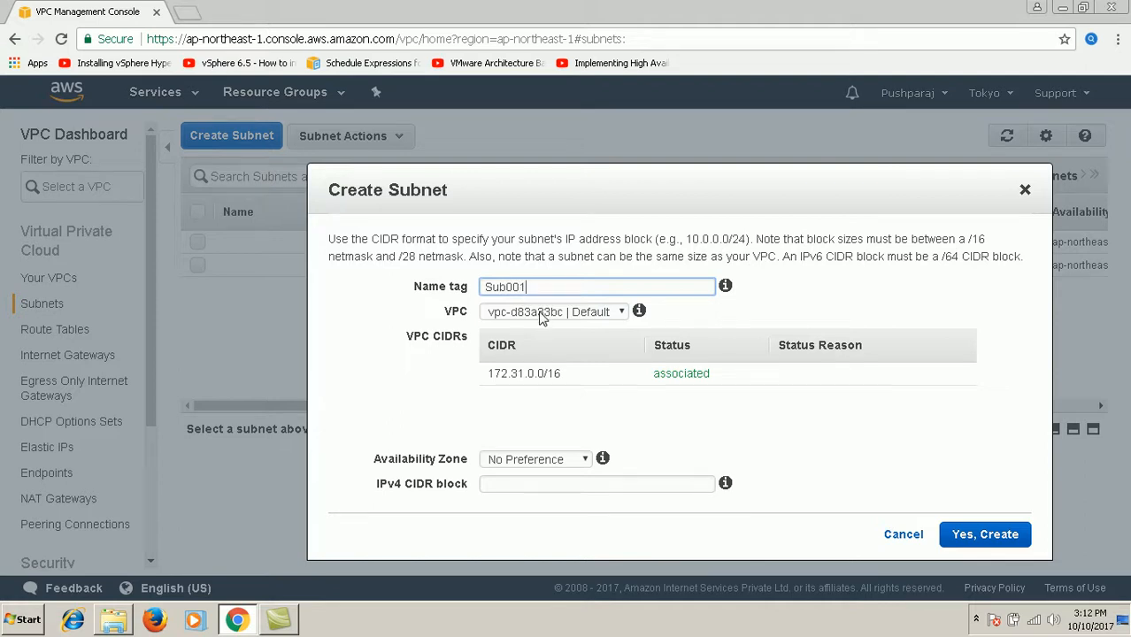
left_click(542, 314)
left_click(543, 341)
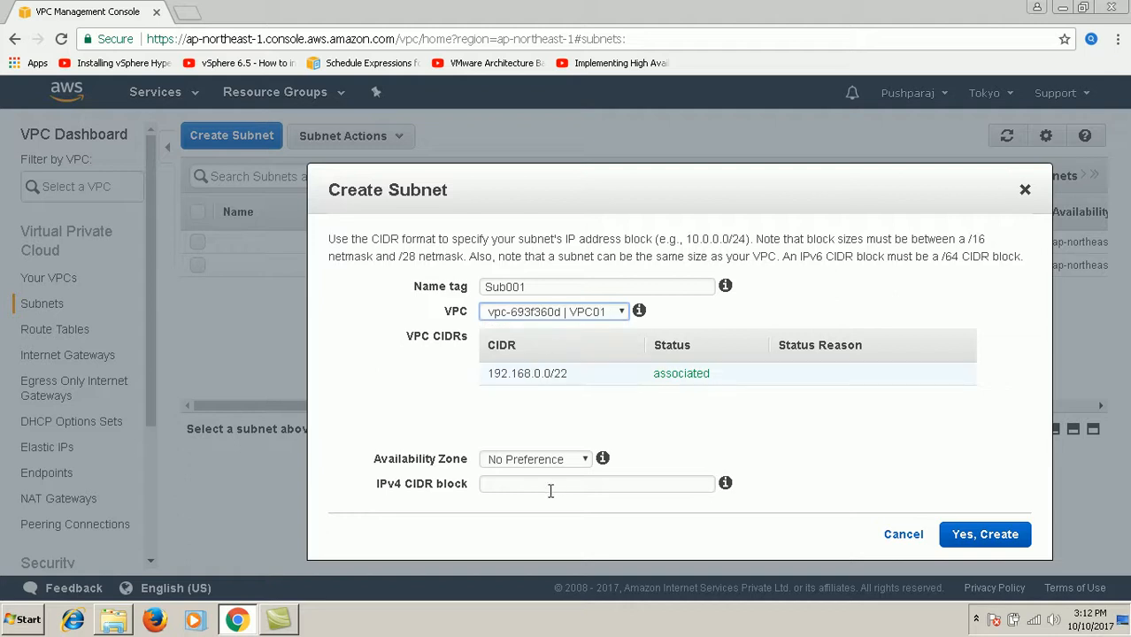
Set the subnet's availability zone to ap-northeast-1a and its IPv4 CIDR block to 192.168.0.0/22, and create it
left_click(551, 460)
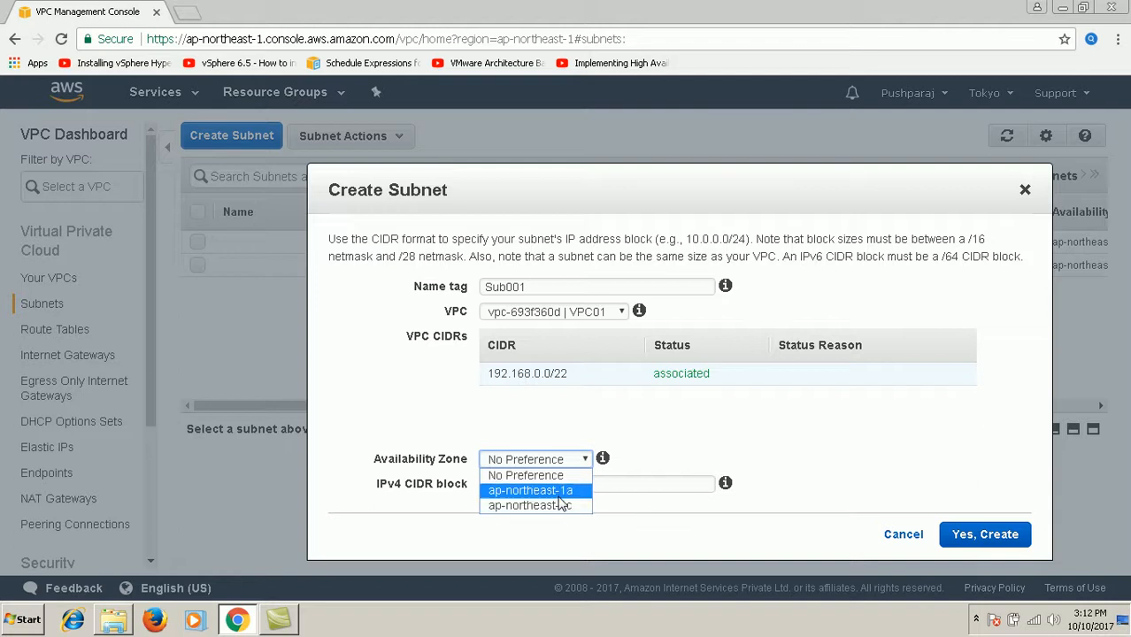
left_click(560, 493)
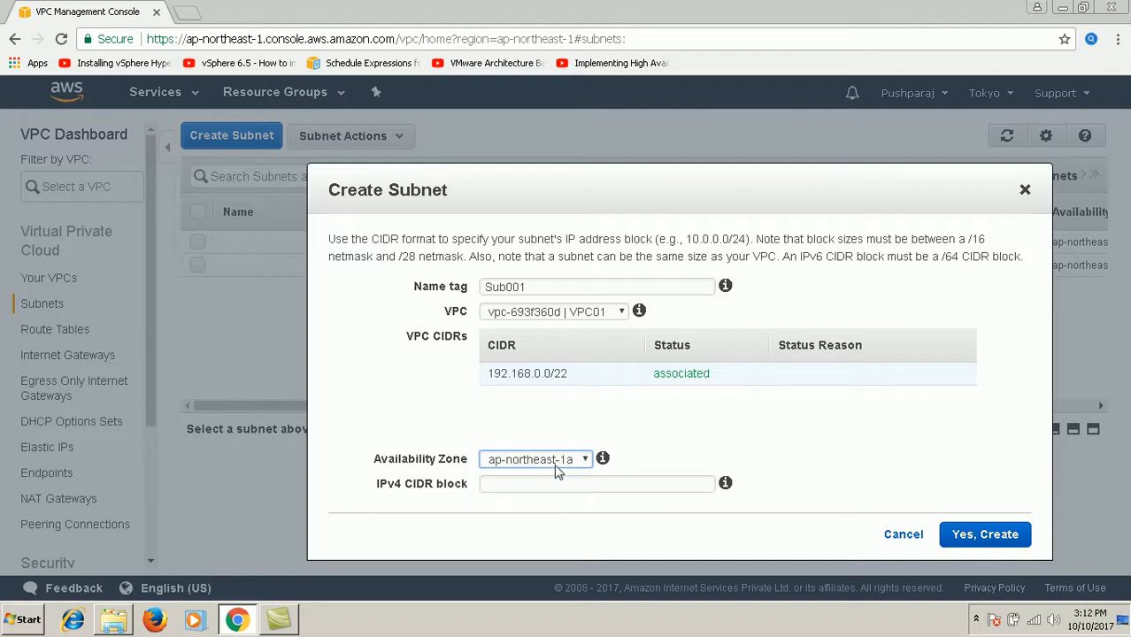
left_click(542, 483)
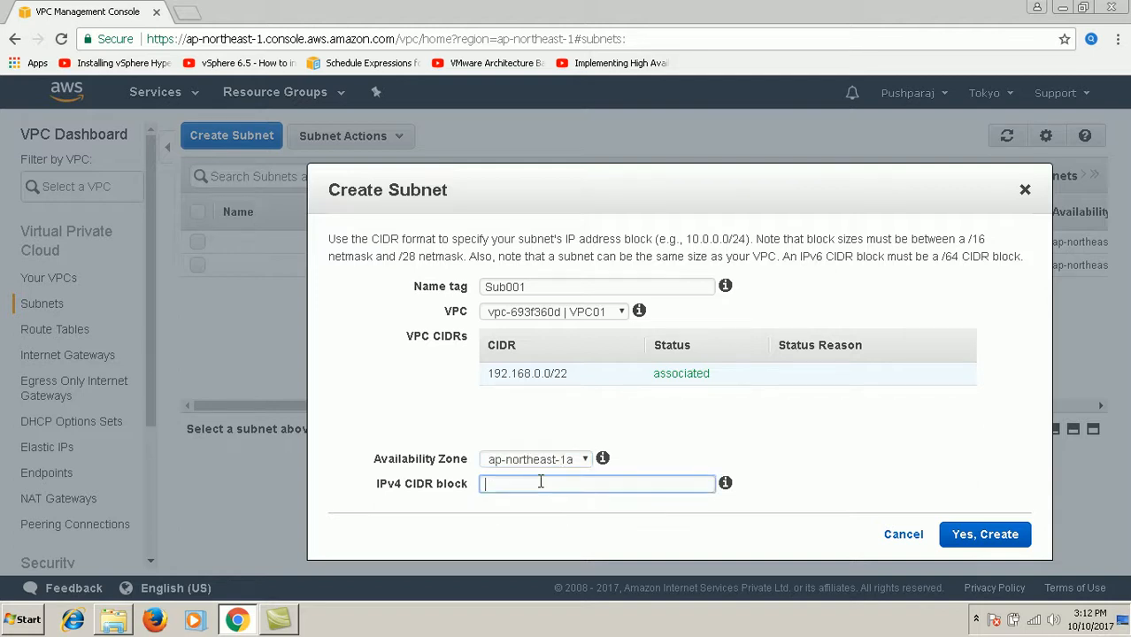
type("192.168.0.0/22")
left_click(598, 518)
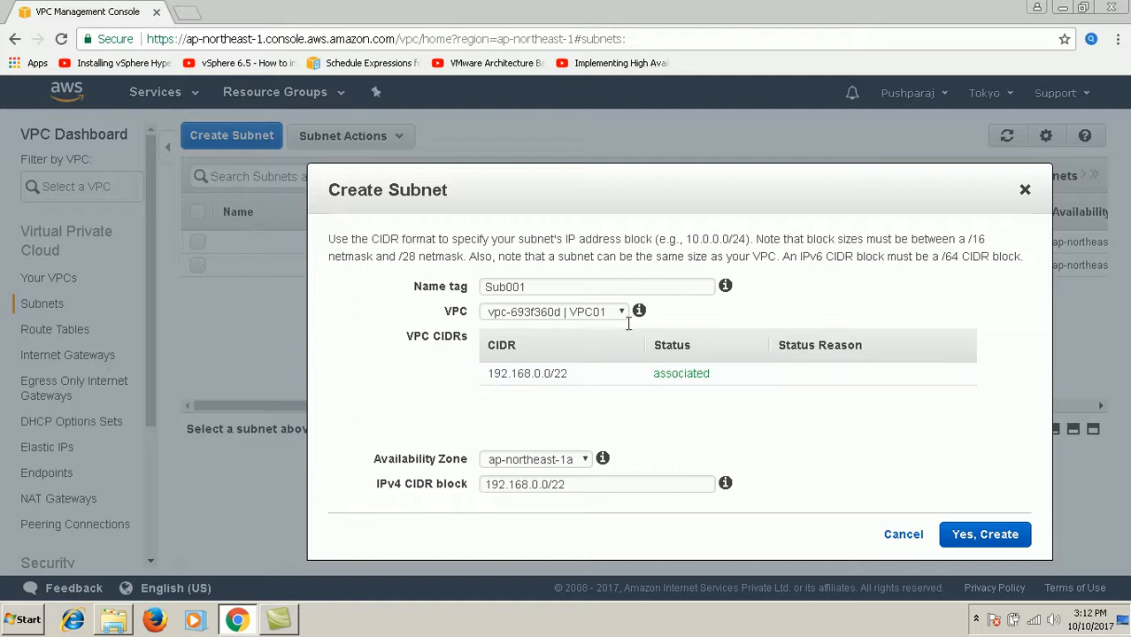
left_click_drag(491, 377, 568, 377)
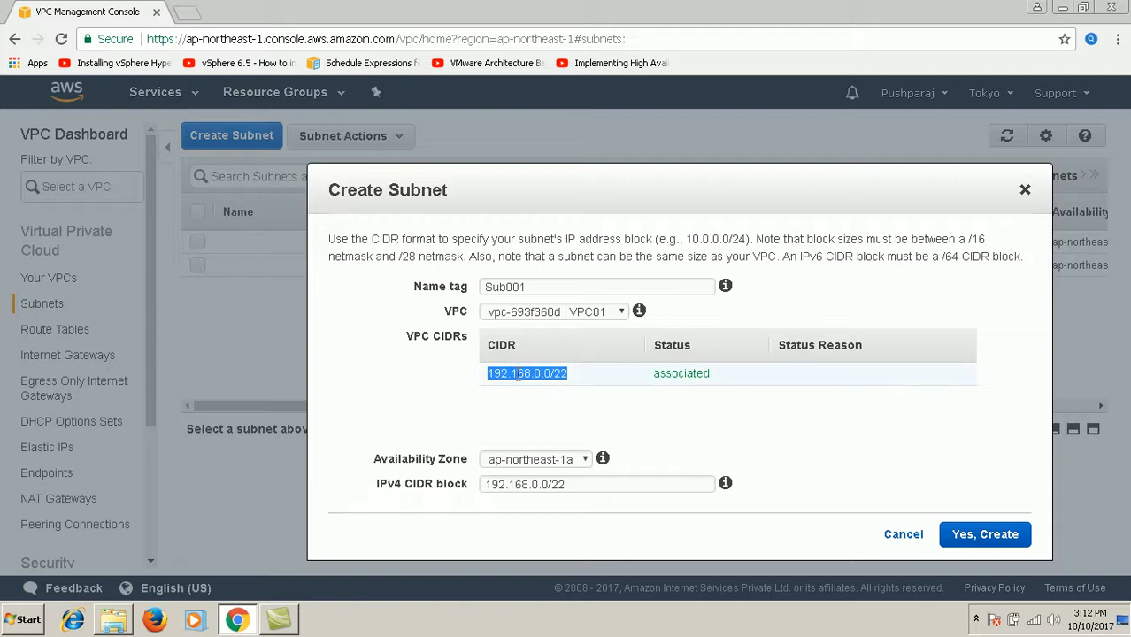
left_click(609, 389)
left_click(578, 488)
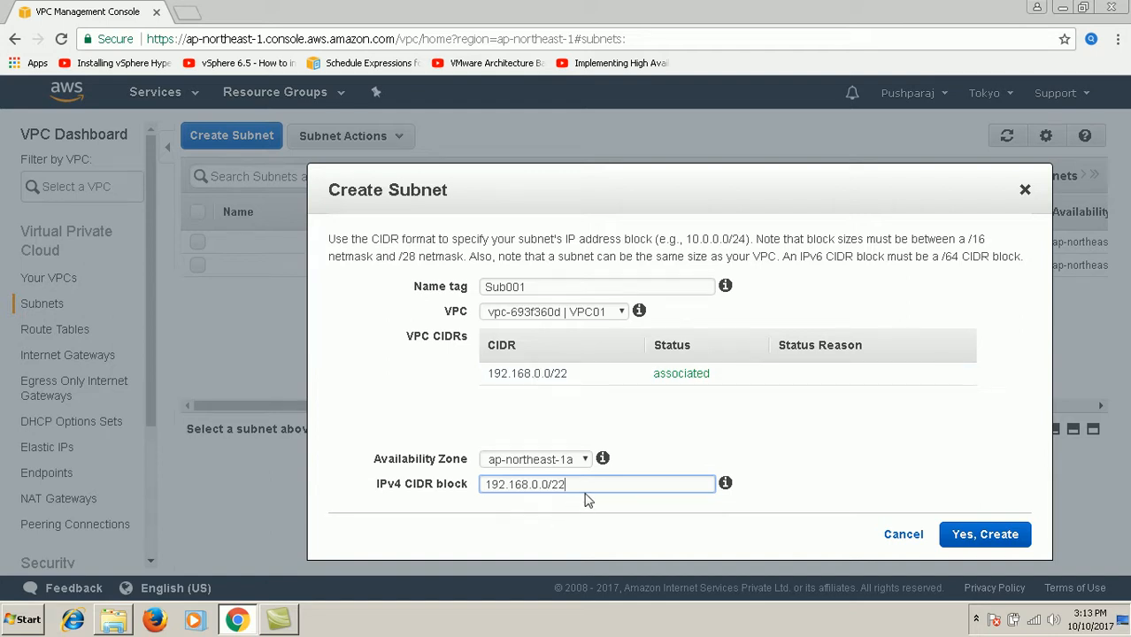
left_click(986, 542)
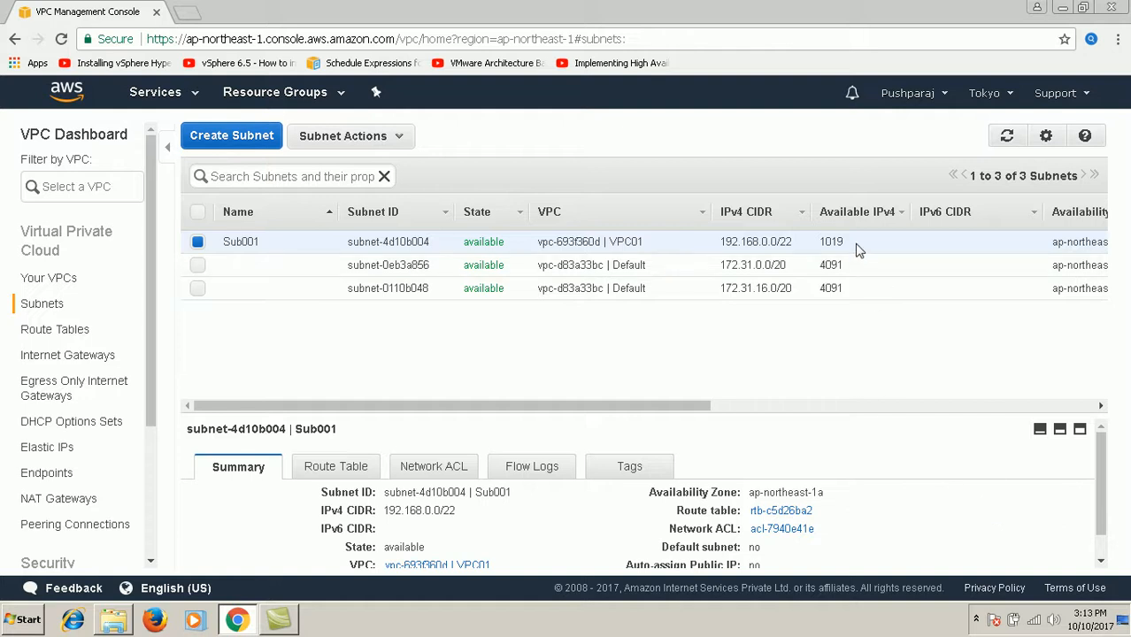
Check Sub001's number of available IPv4 addresses and revisit the VPC and subnet lists
left_click_drag(854, 246, 819, 245)
left_click(894, 251)
left_click_drag(856, 241, 821, 245)
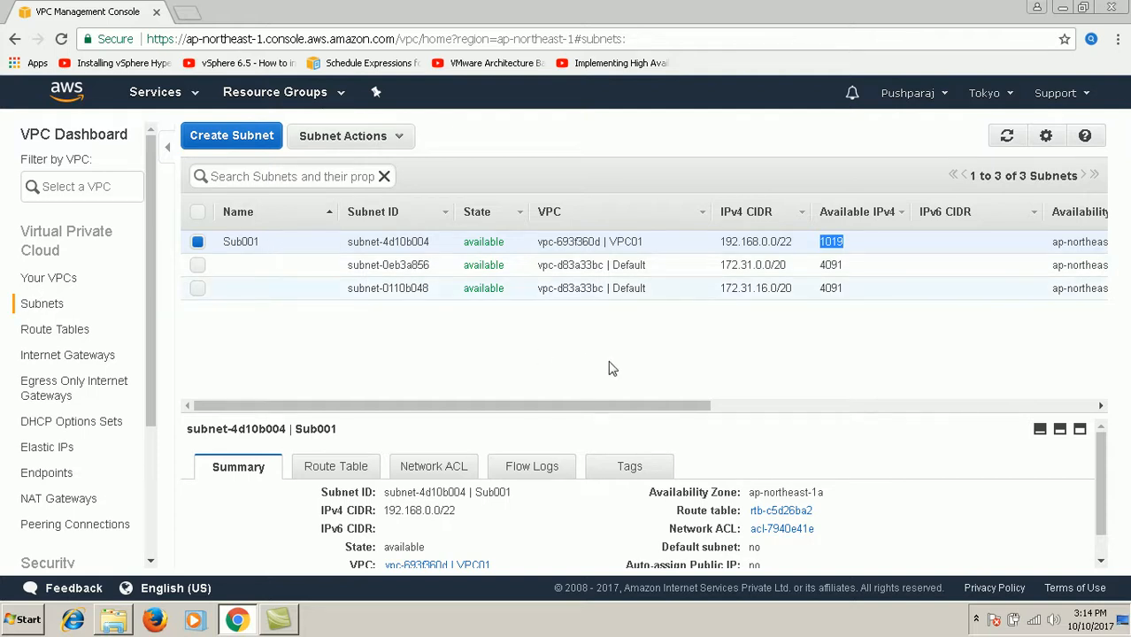
left_click(46, 281)
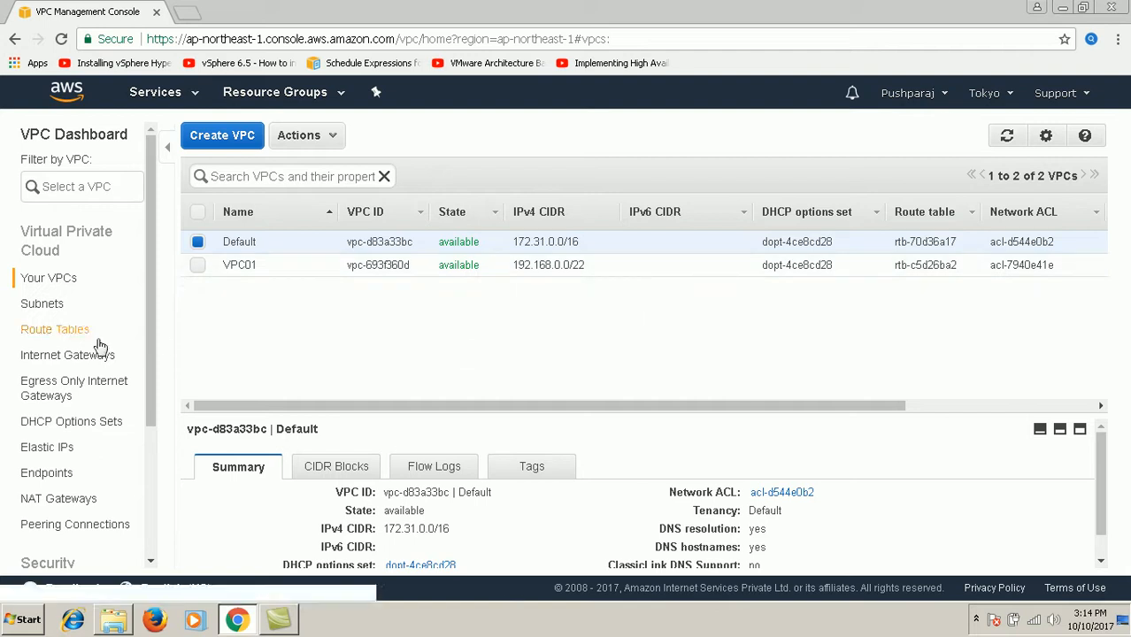
left_click(46, 308)
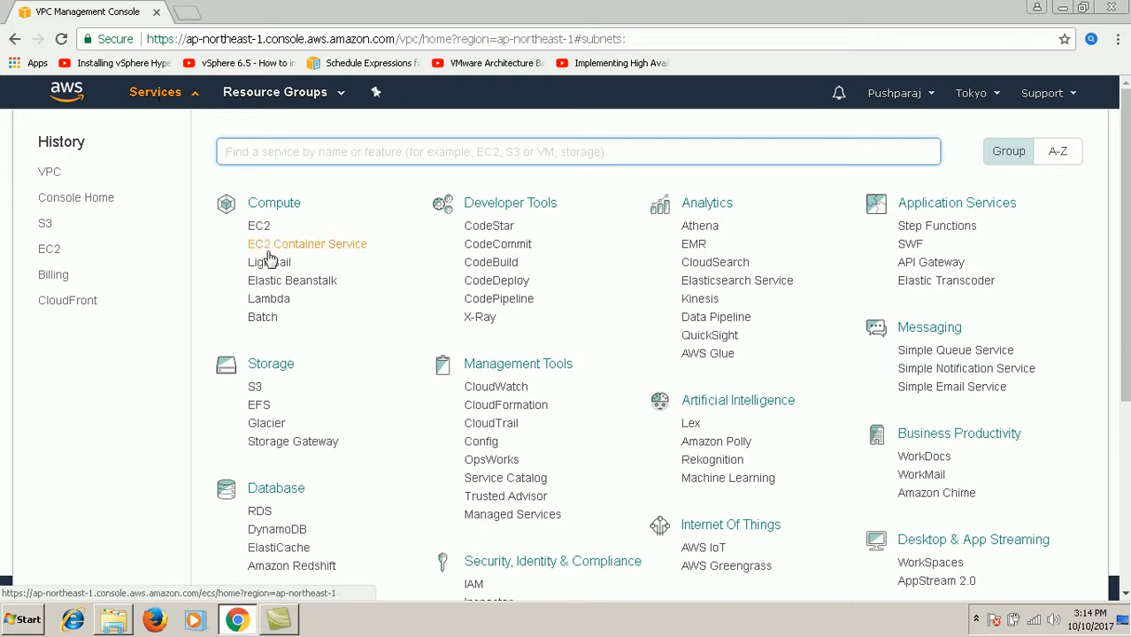
Begin an EC2 instance launch using the SUSE Linux Enterprise Server 12 SP3 image and t2.micro type, with VPC01 as its network
left_click(258, 228)
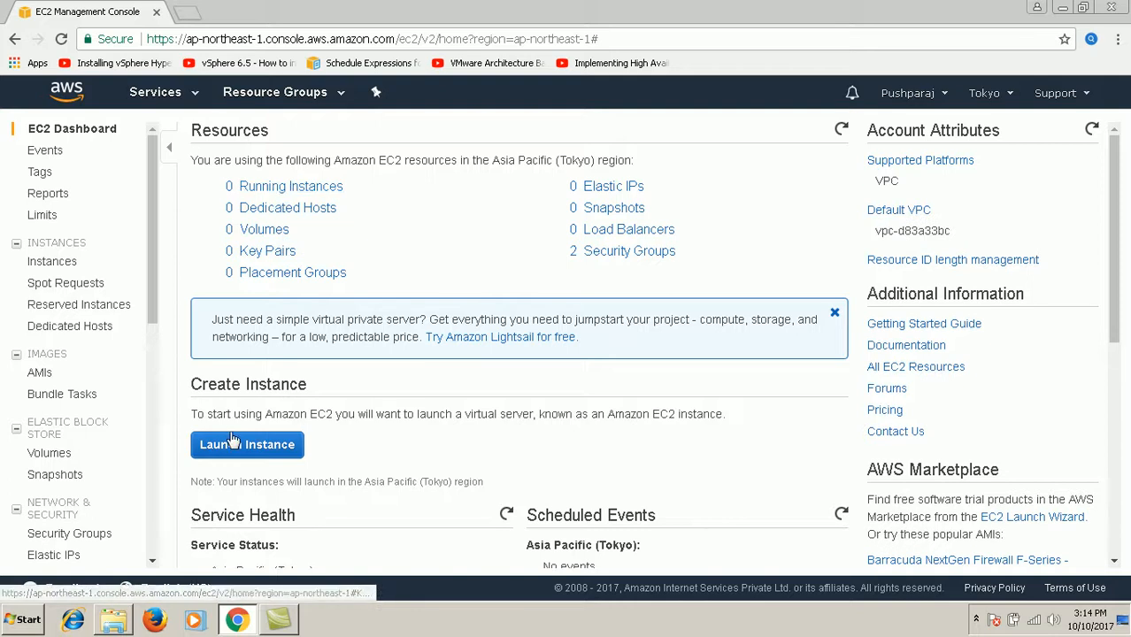
left_click(232, 443)
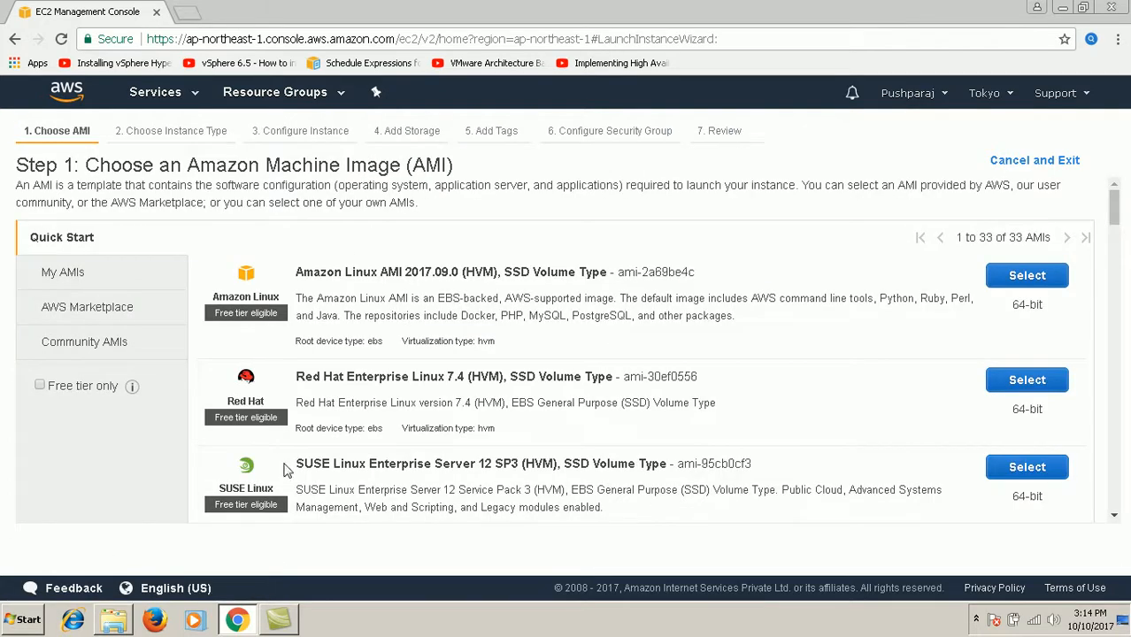
left_click(1016, 471)
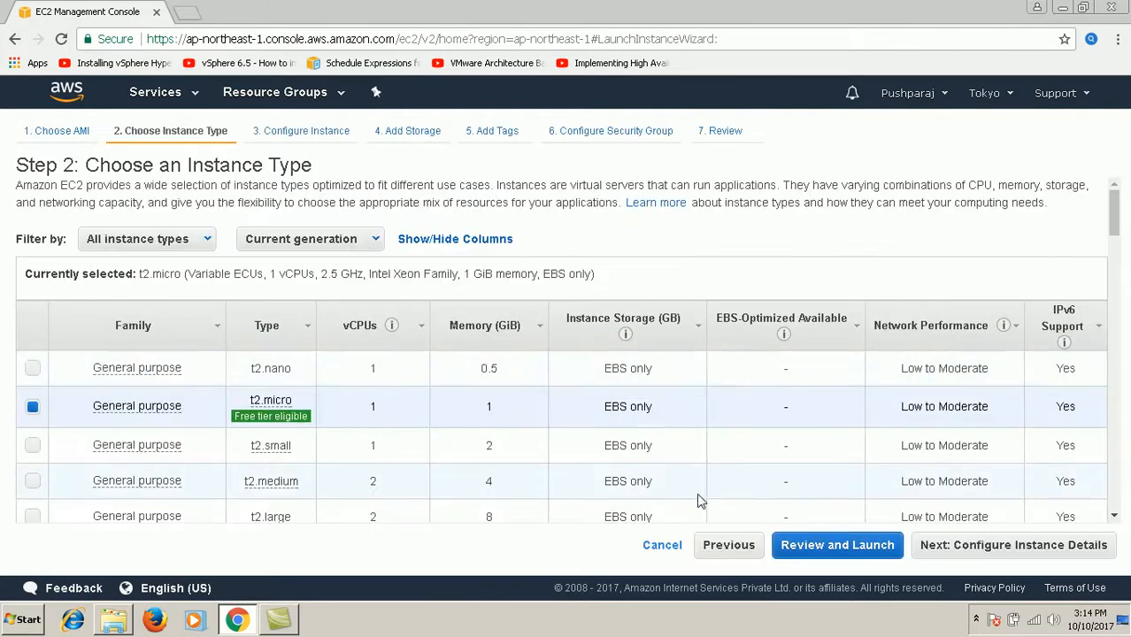
left_click(973, 549)
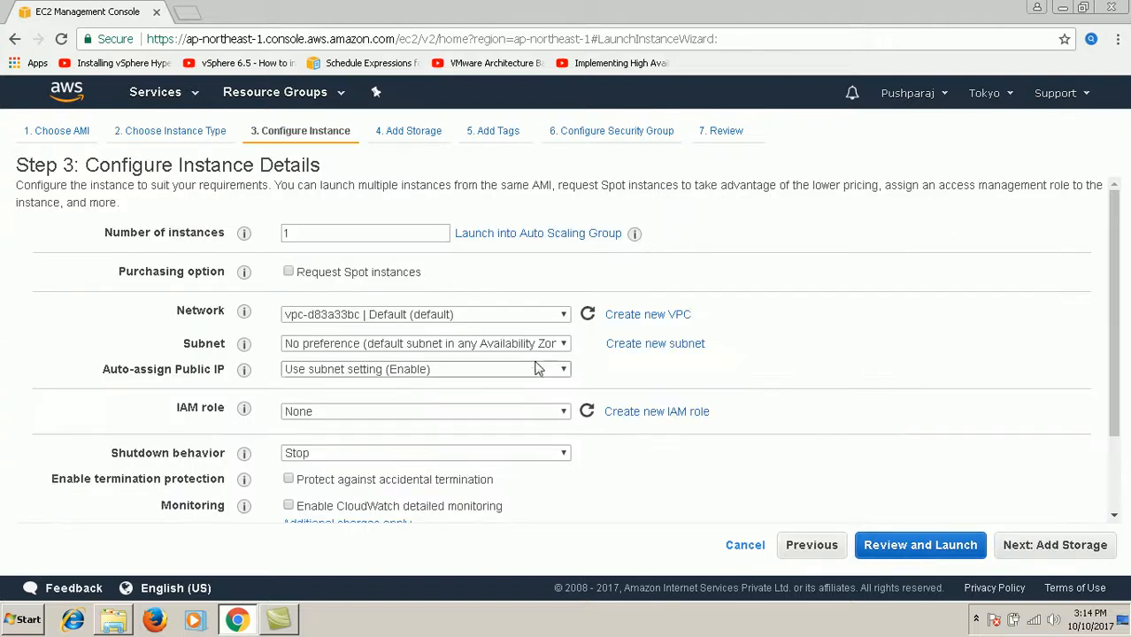
left_click(447, 313)
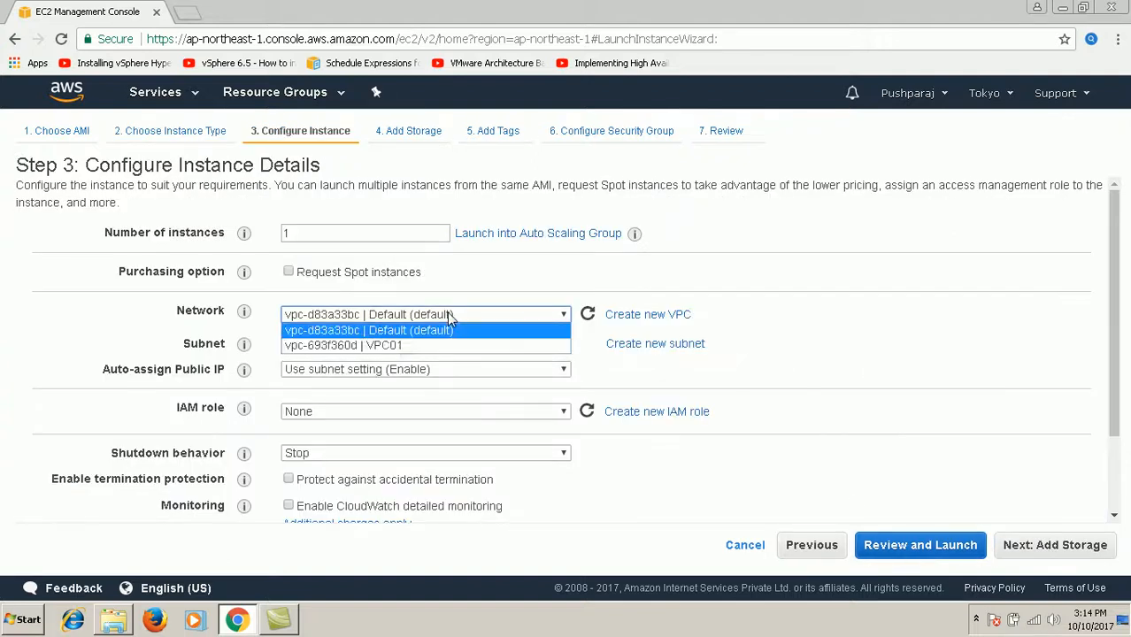
left_click(366, 347)
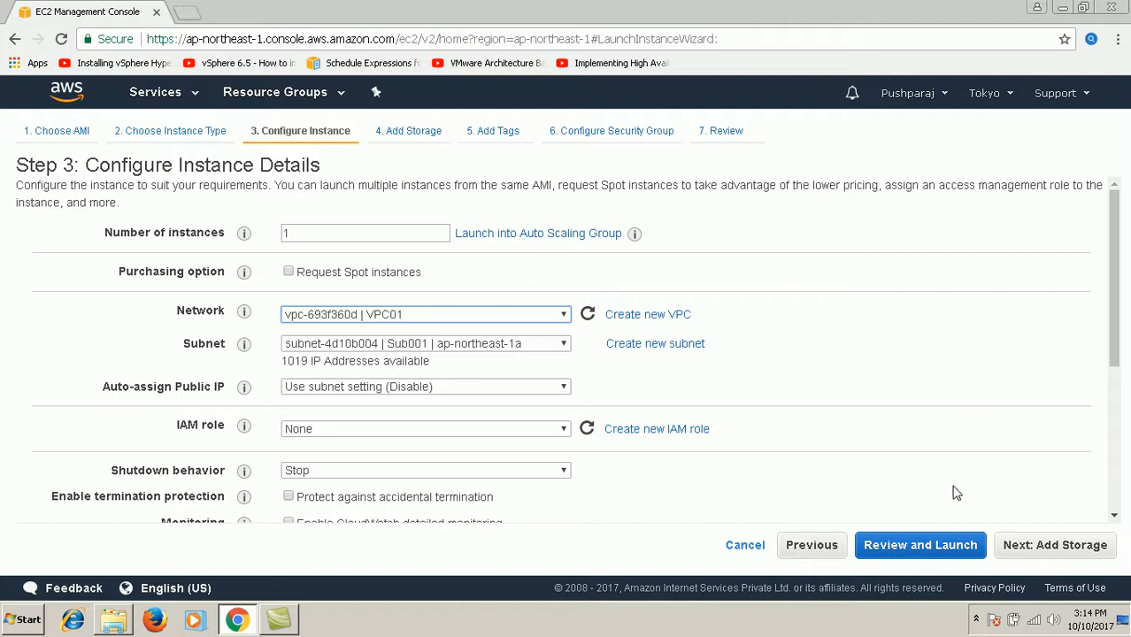
left_click(977, 619)
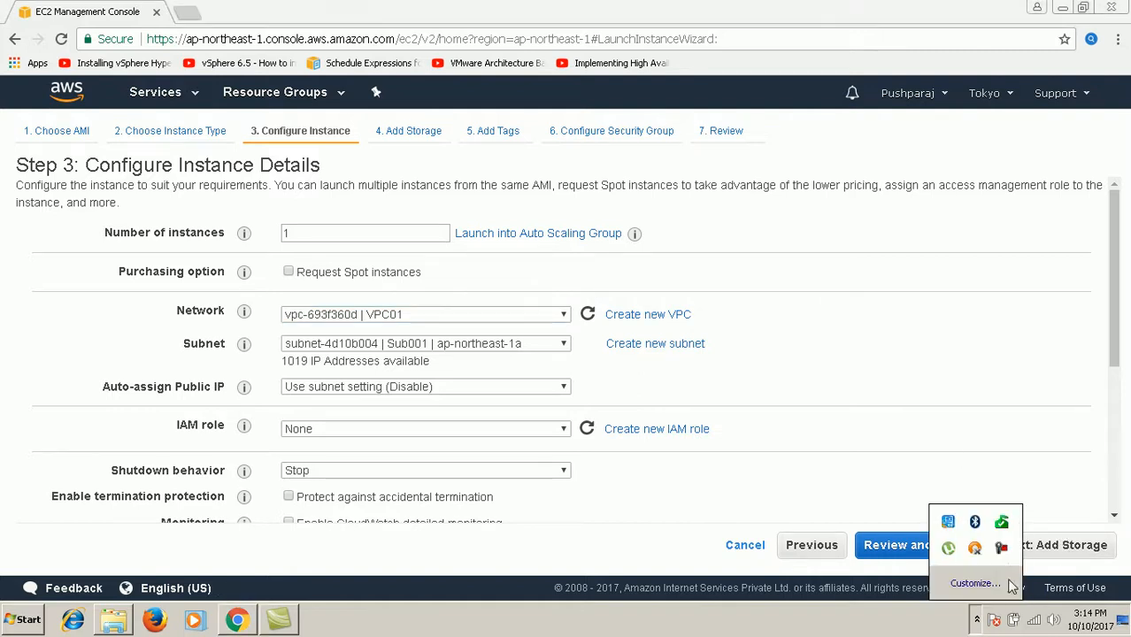